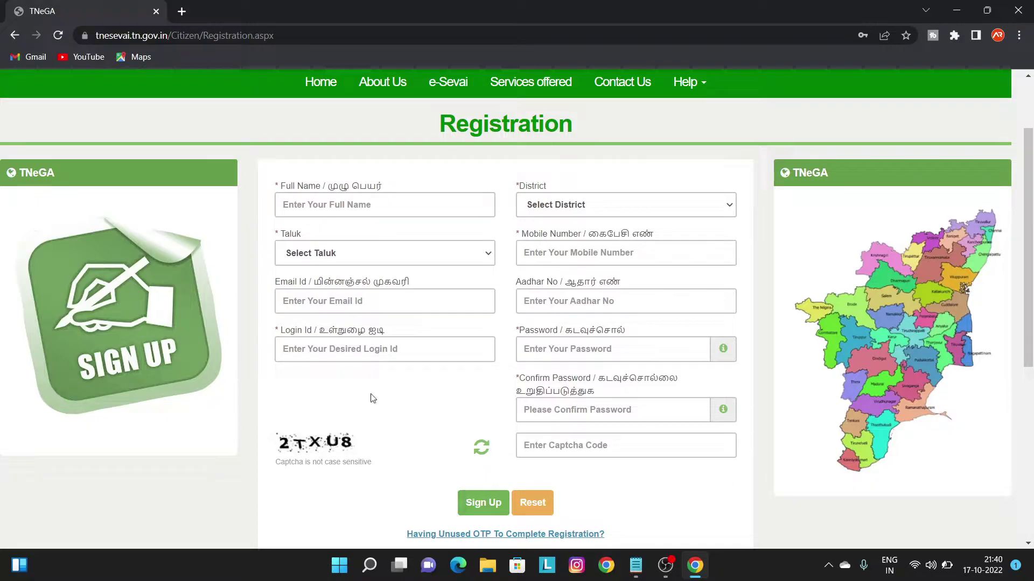
# - Return to the citizen sign-in page, enter the displayed captcha code, and log in with the prefilled credentials
pyautogui.click(15, 36)
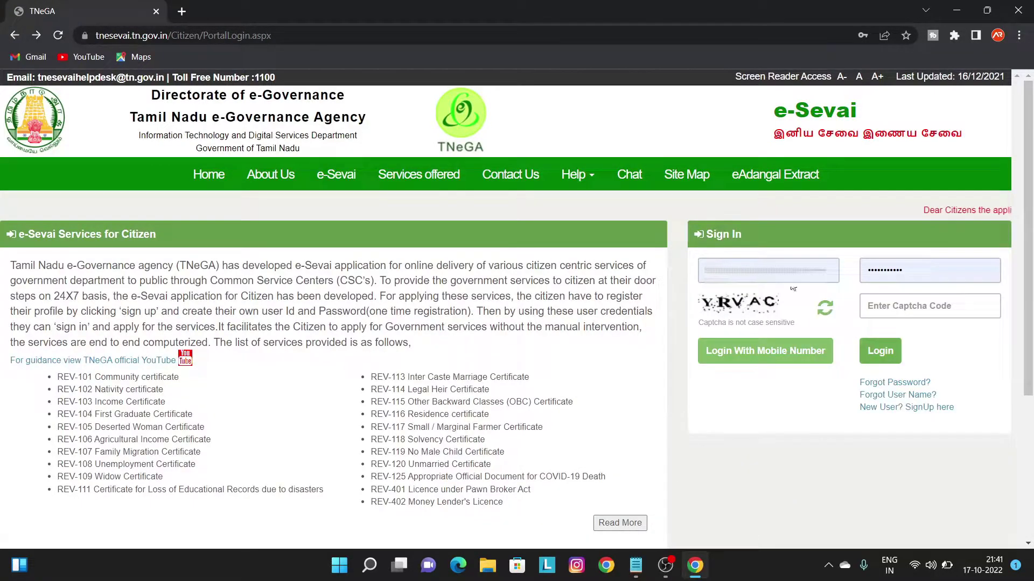
pyautogui.click(878, 307)
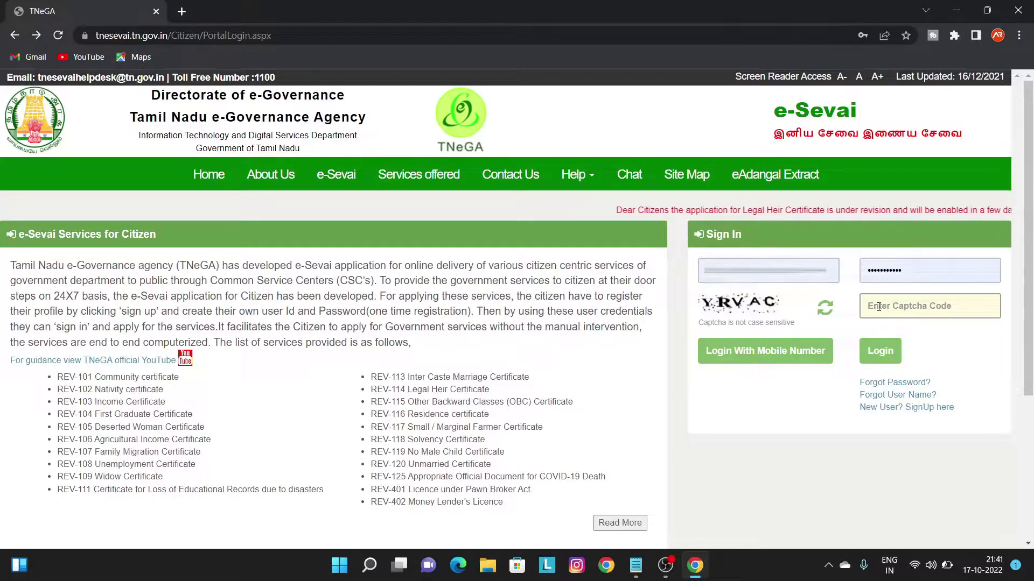
pyautogui.press('capslock')
pyautogui.write('YRVAC')
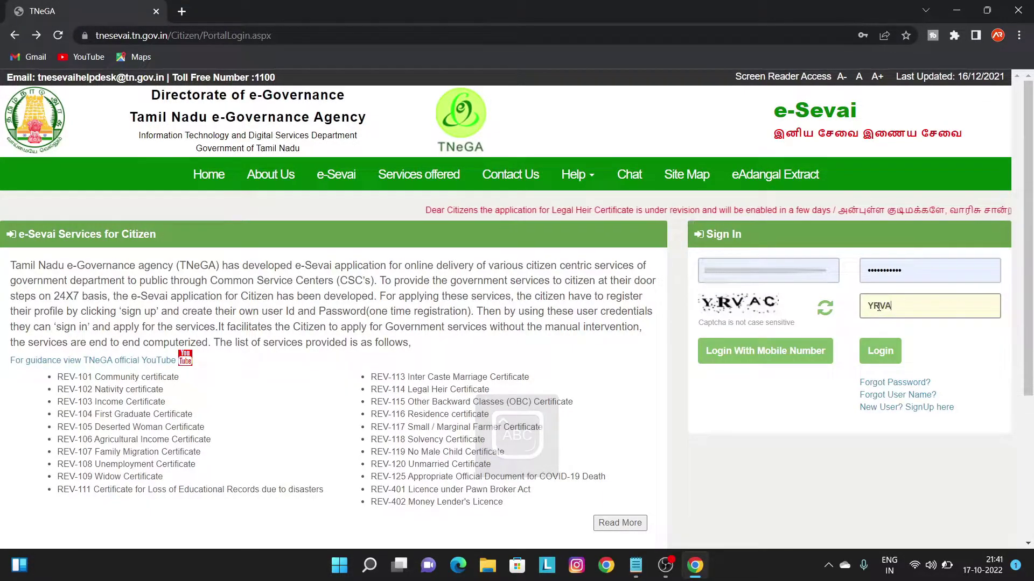
pyautogui.click(882, 352)
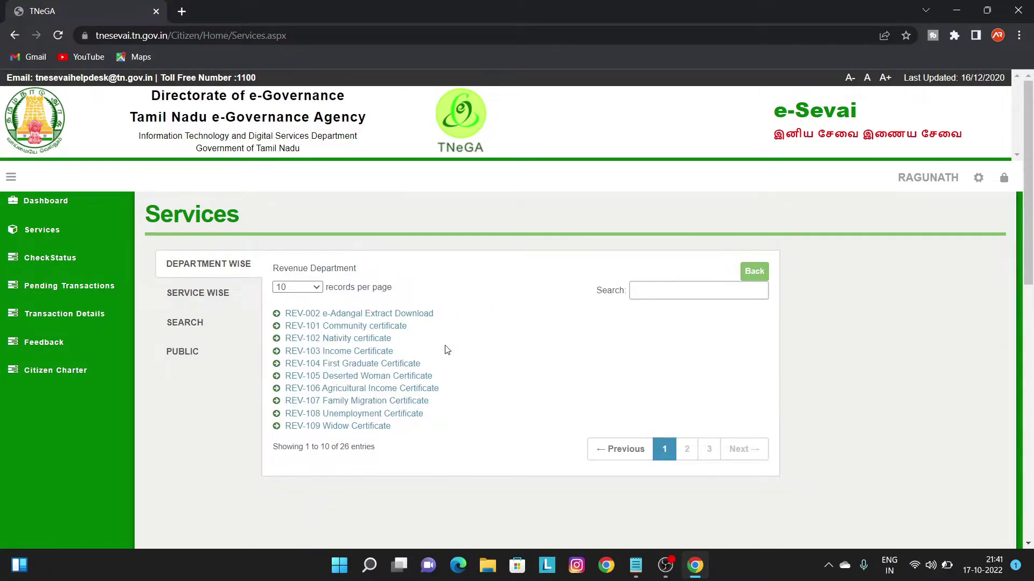
# - Open the REV-102 Nativity certificate service, maximize its window, and proceed past the application instructions
pyautogui.scroll(-1, 443, 348)
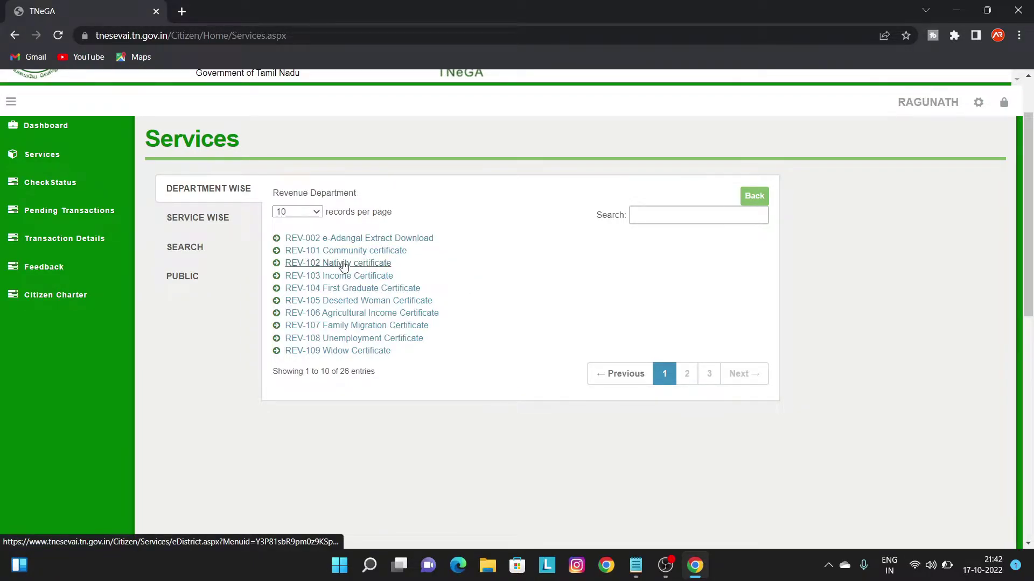
pyautogui.click(343, 264)
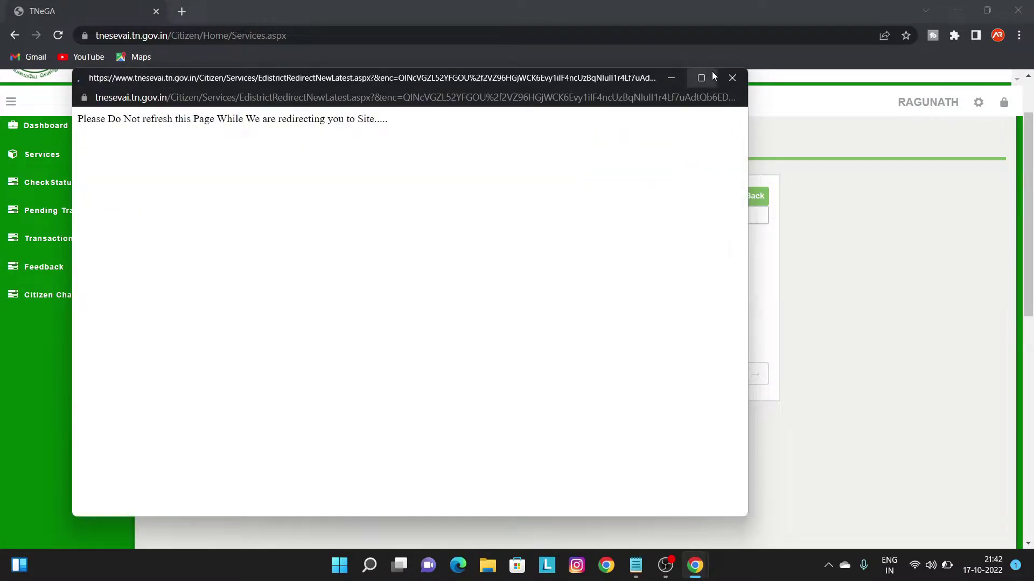
pyautogui.click(713, 76)
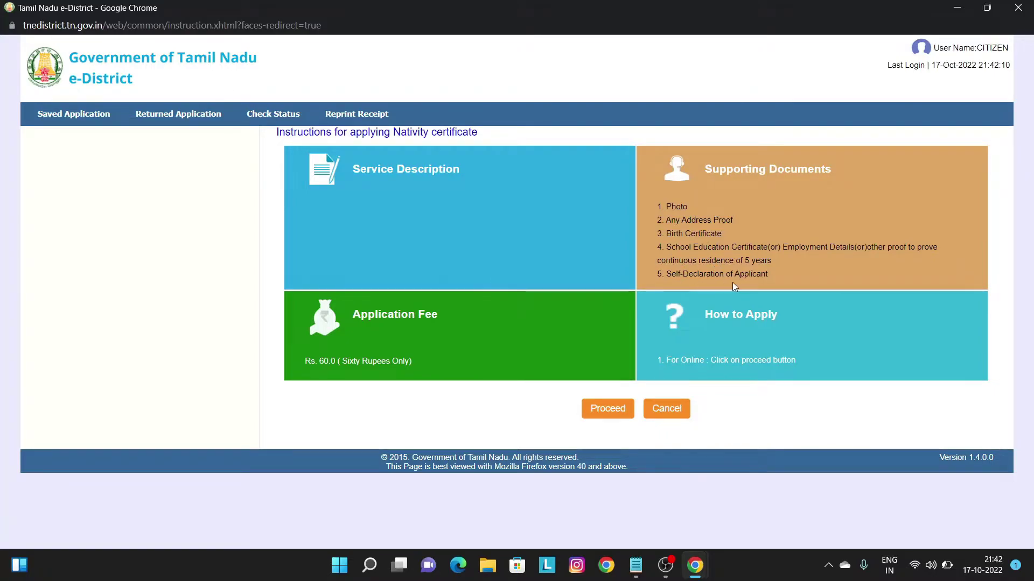
pyautogui.click(609, 412)
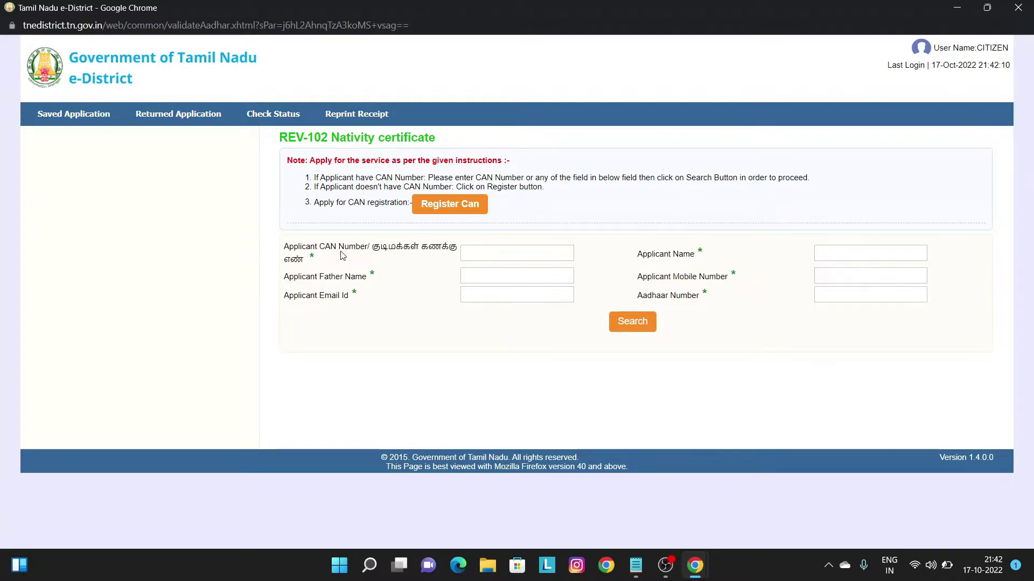
# - Open the CAN registration form, review its fields down to the bank details, and return to the CAN search page
pyautogui.click(439, 209)
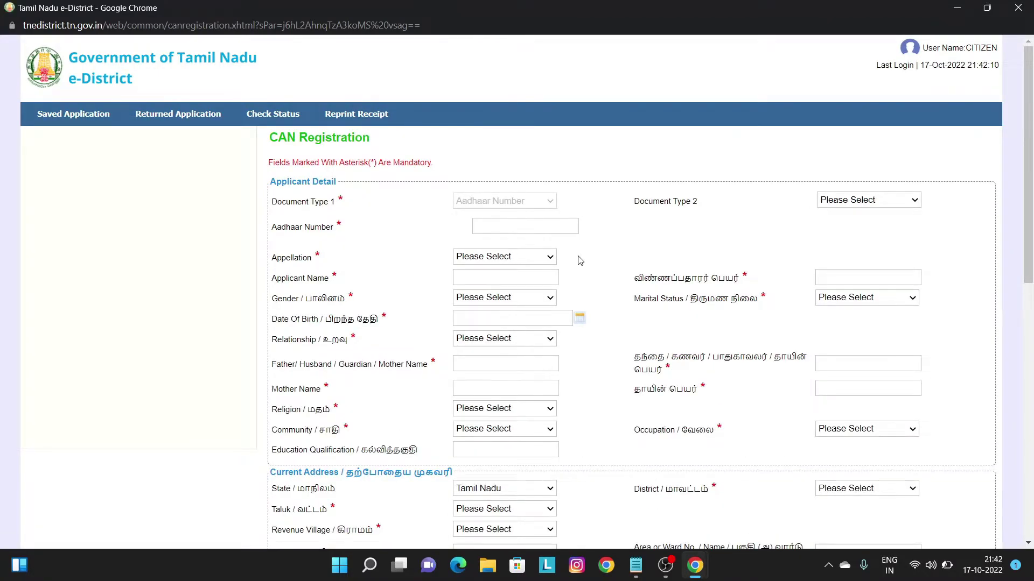
pyautogui.scroll(-3, 580, 261)
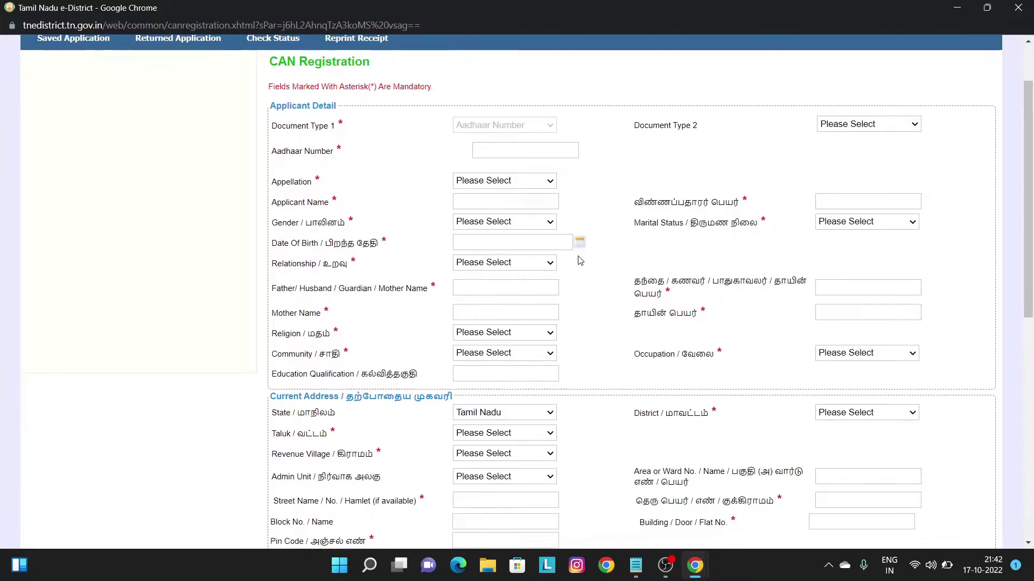
pyautogui.scroll(-7, 580, 261)
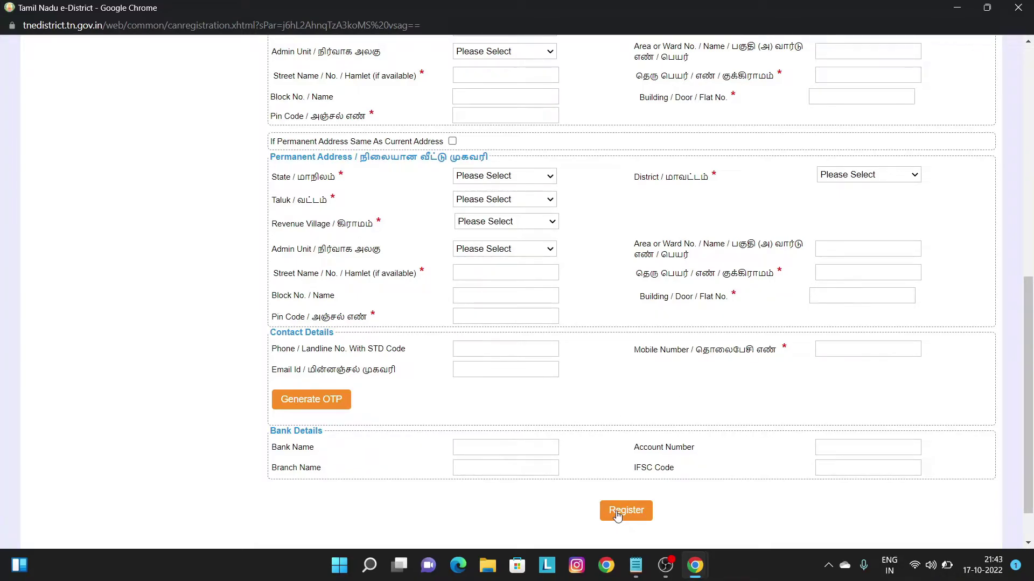
pyautogui.scroll(10, 179, 191)
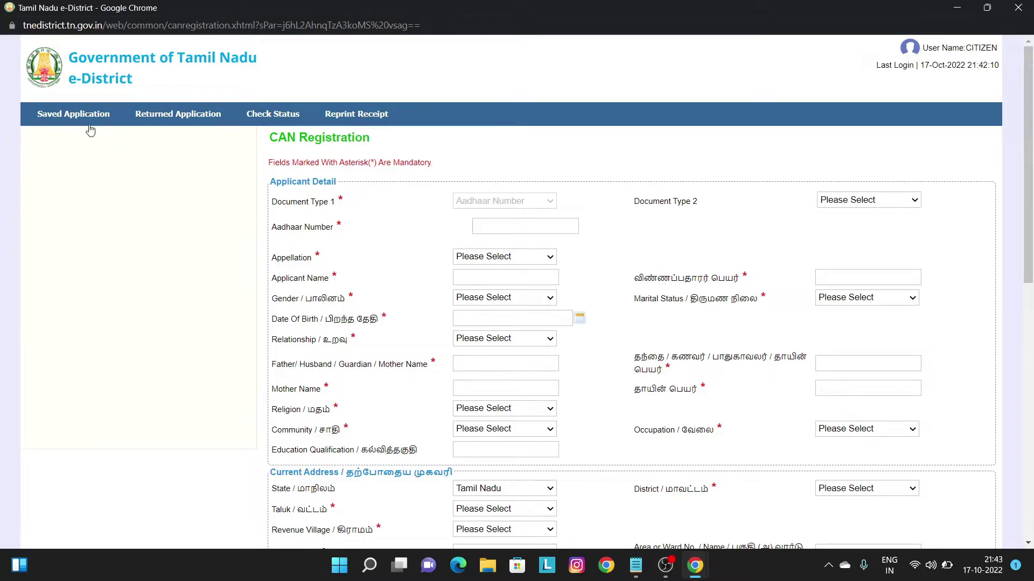
pyautogui.hotkey('alt', 'Left')
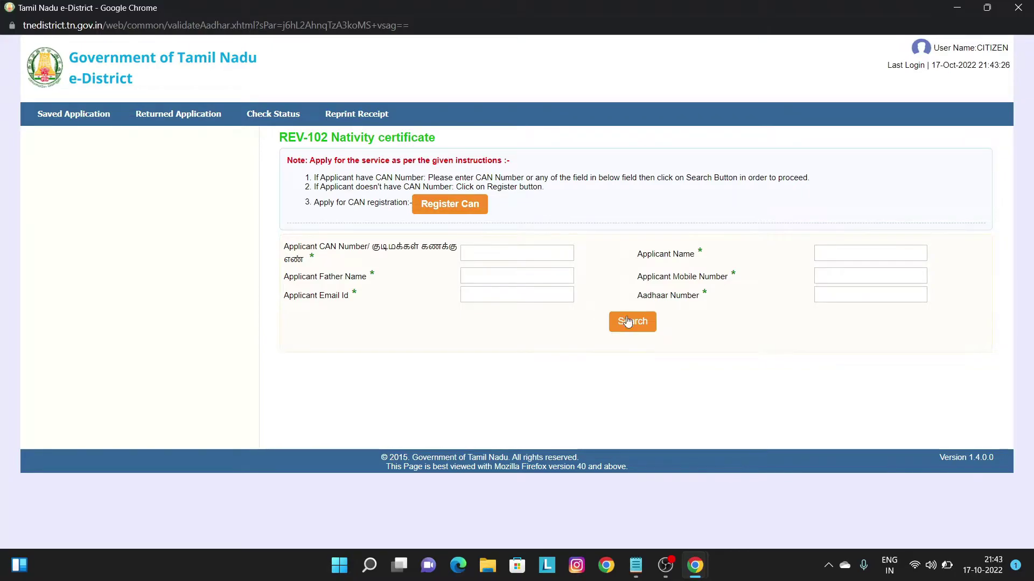
# - Search the CAN records using the applicant's name and the father's name
pyautogui.click(826, 256)
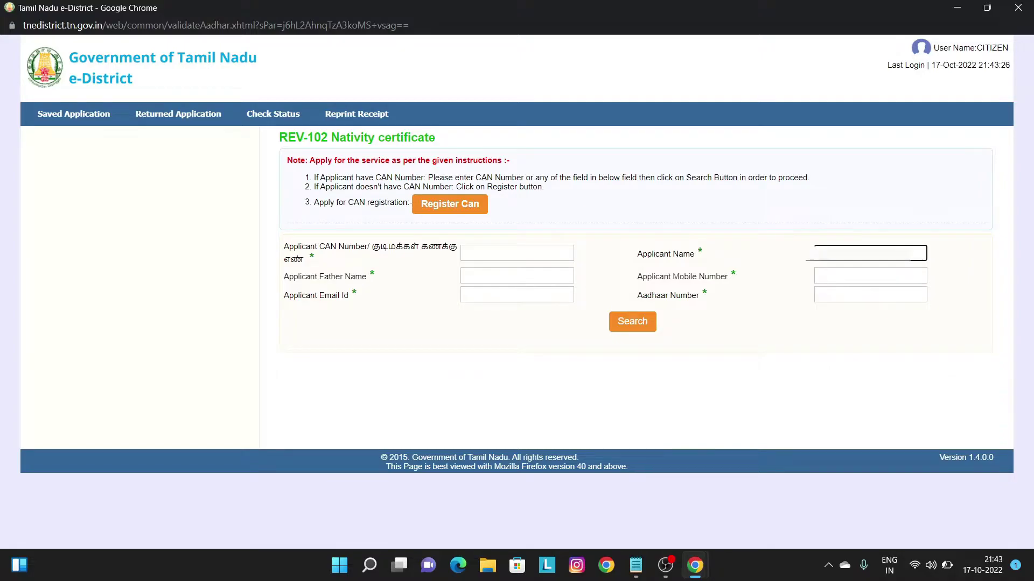
pyautogui.press('capslock')
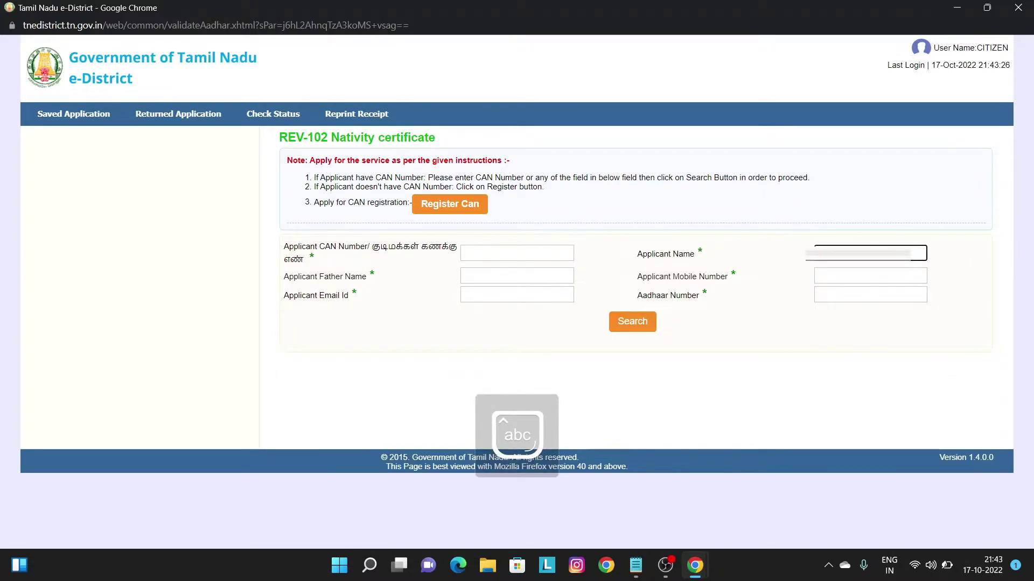
pyautogui.click(501, 277)
pyautogui.press('capslock')
pyautogui.write('S')
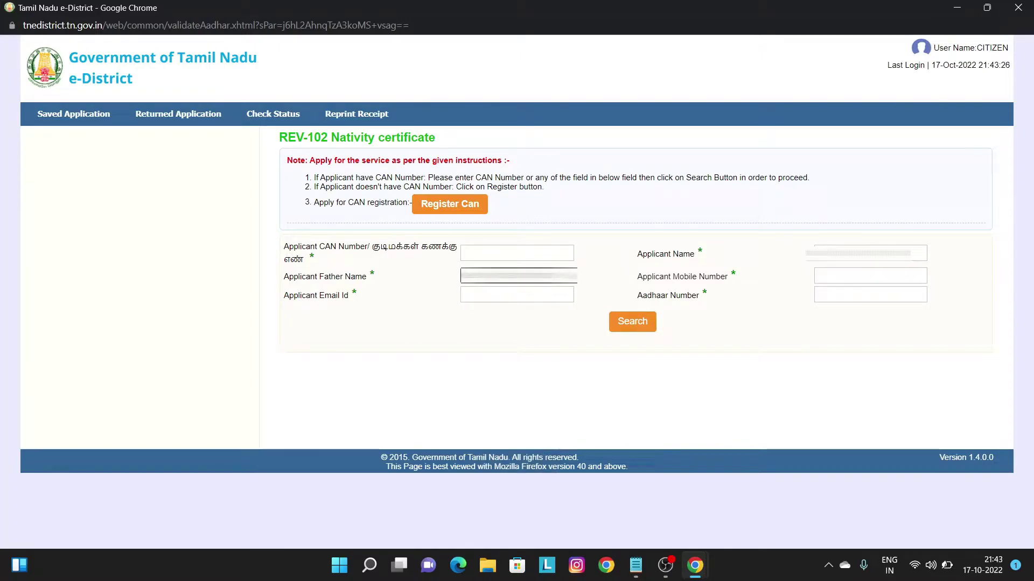
pyautogui.click(634, 323)
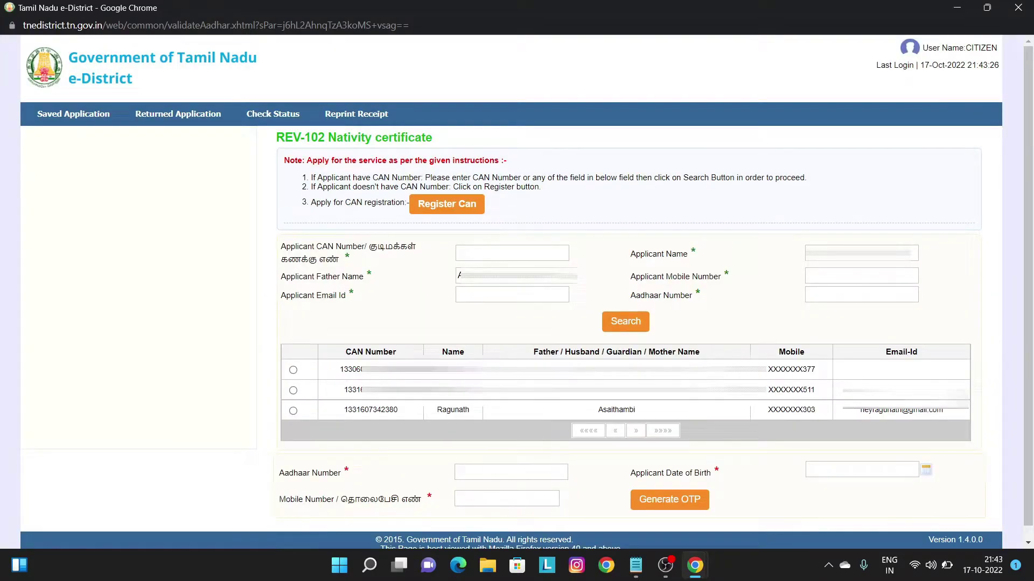
# - Select the third CAN record in the results and submit the filled-in Nativity Certificate application form
pyautogui.scroll(-1, 527, 291)
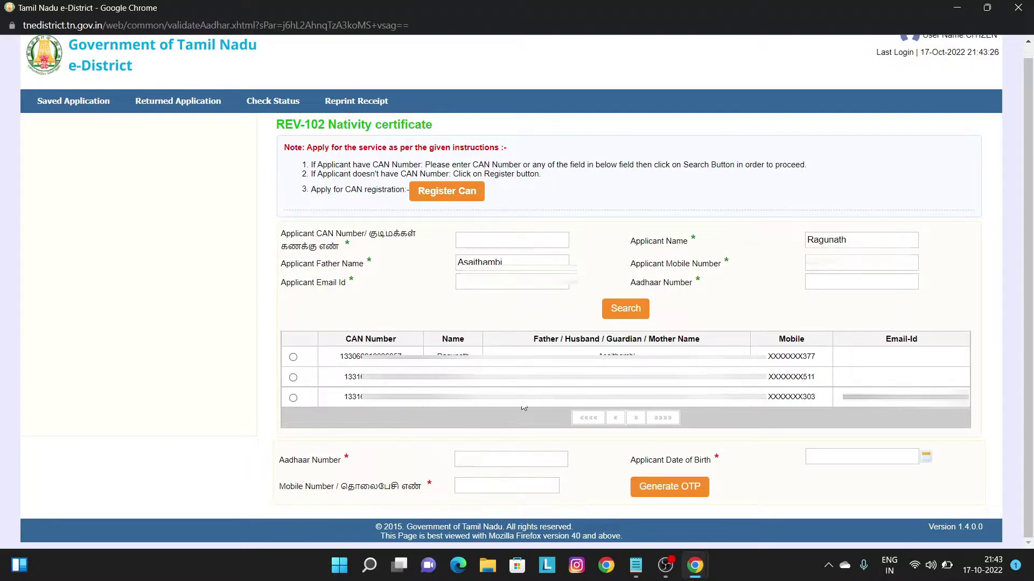
pyautogui.click(292, 399)
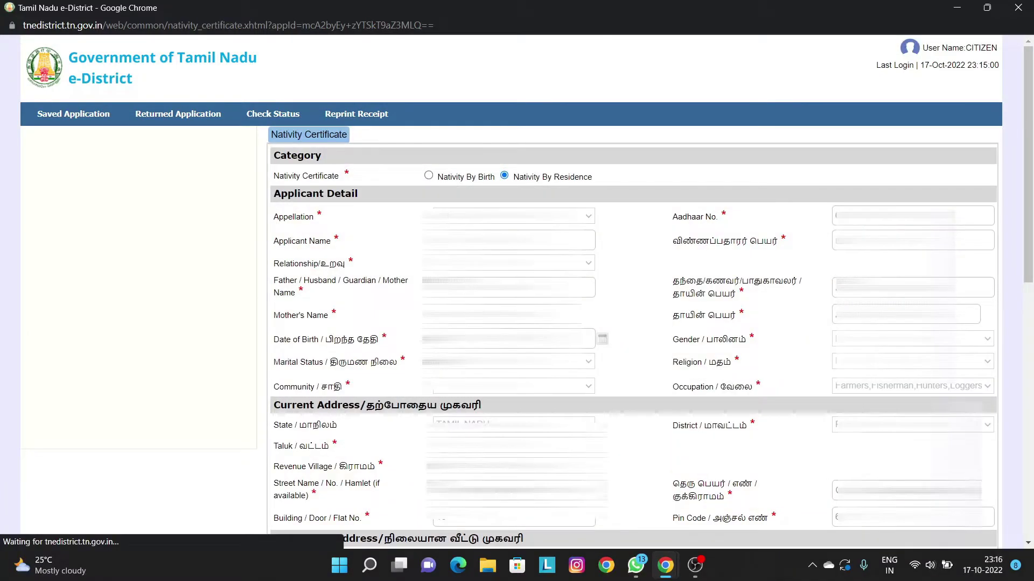
pyautogui.scroll(-12, 633, 291)
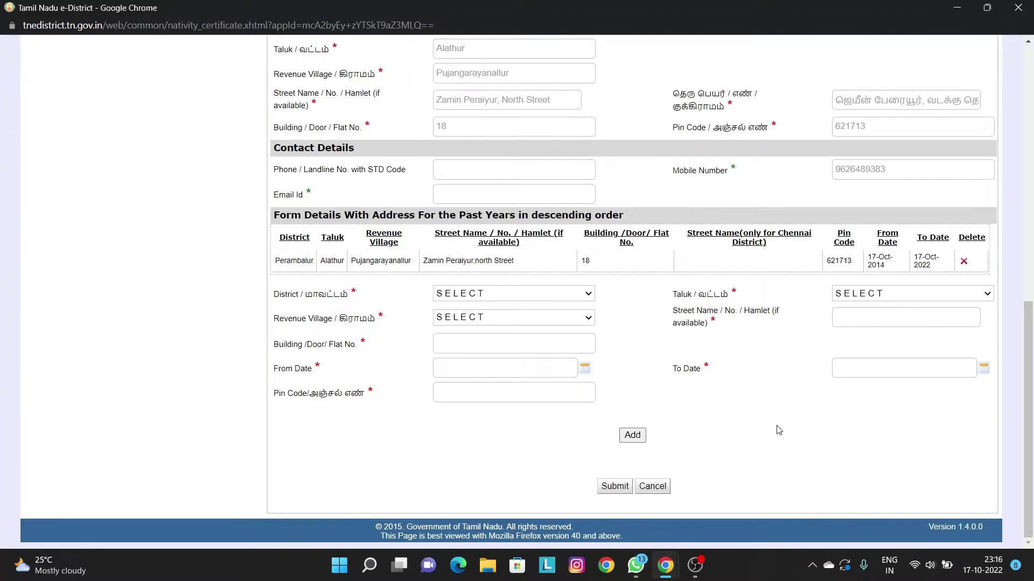
pyautogui.click(603, 487)
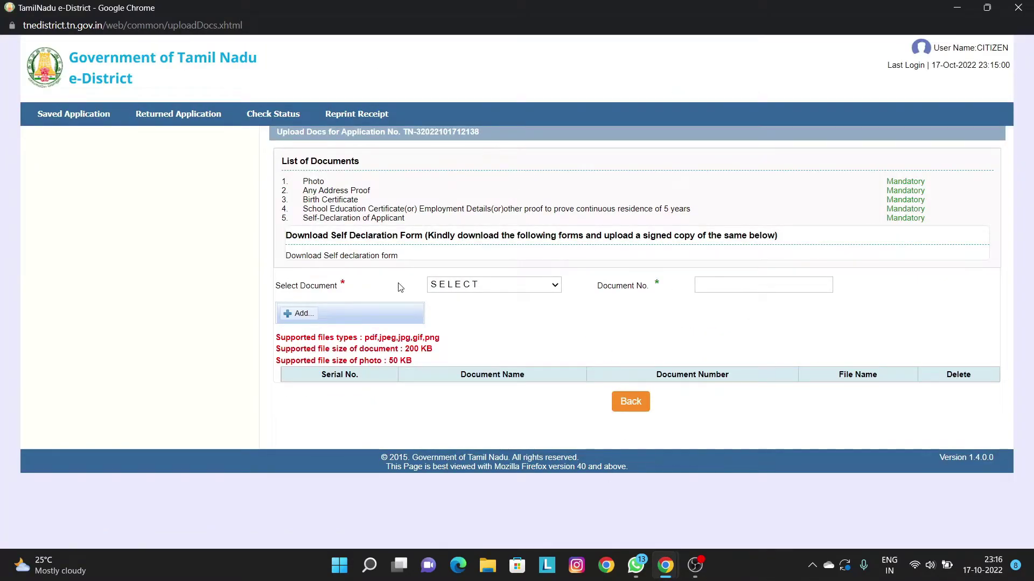
# - Set the document type to Photo and upload the file "photo" from the My Docs folder
pyautogui.click(454, 287)
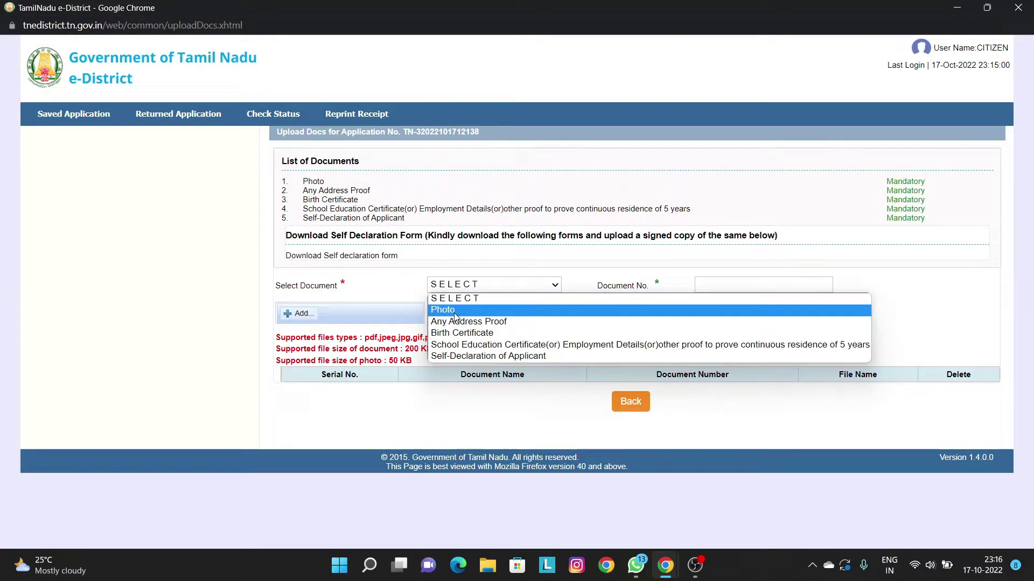
pyautogui.click(471, 270)
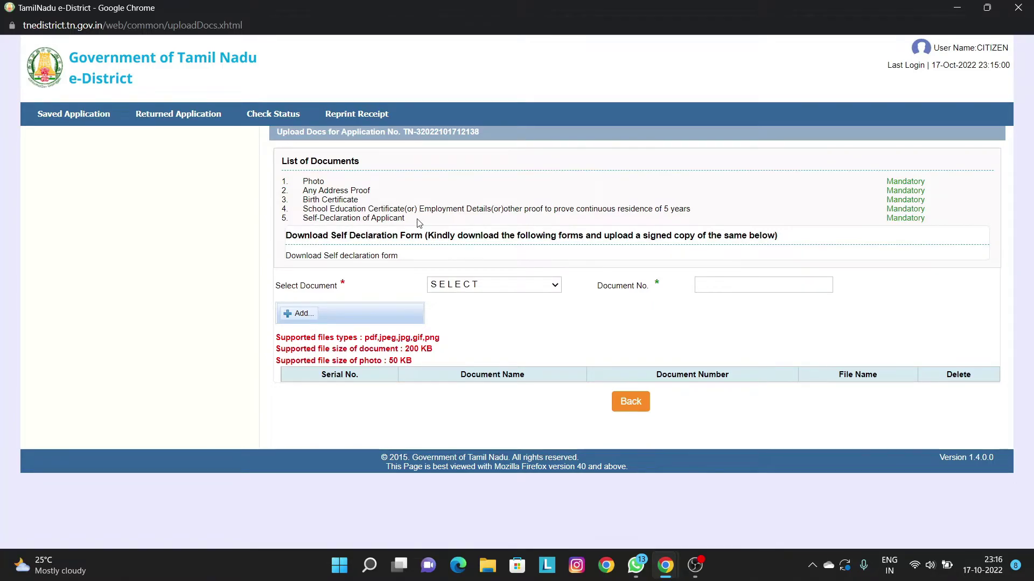
pyautogui.click(472, 287)
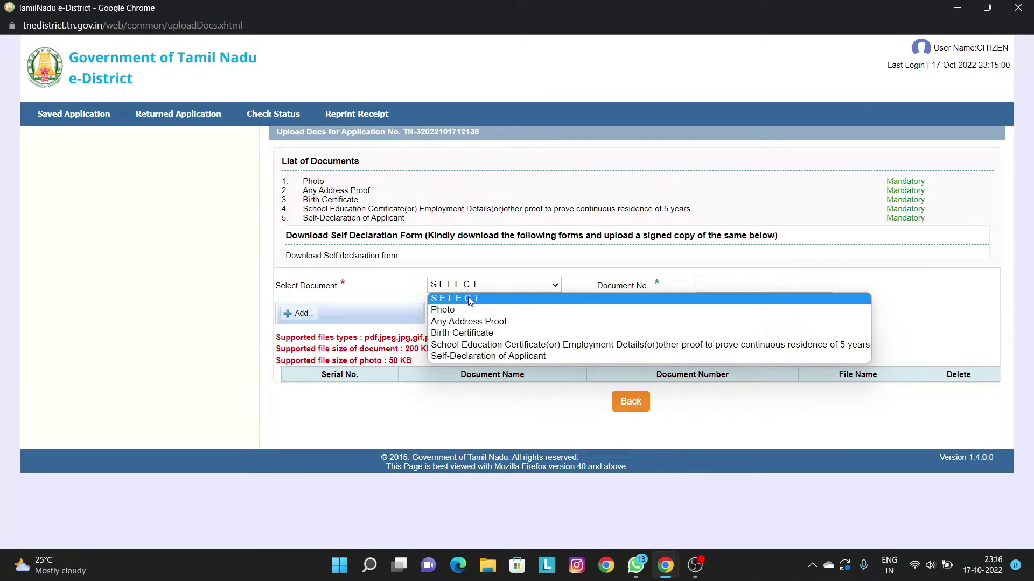
pyautogui.click(464, 311)
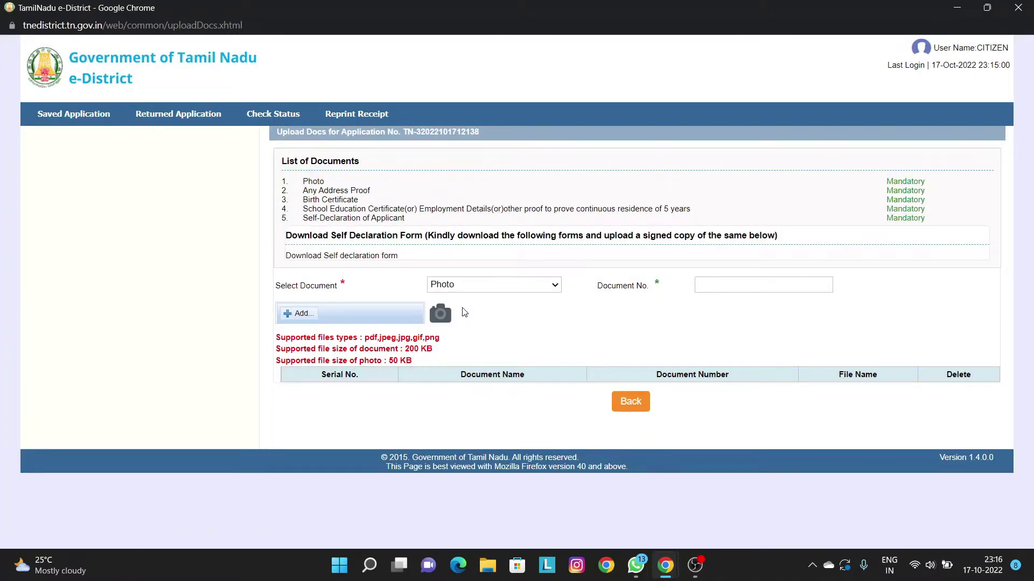
pyautogui.click(301, 314)
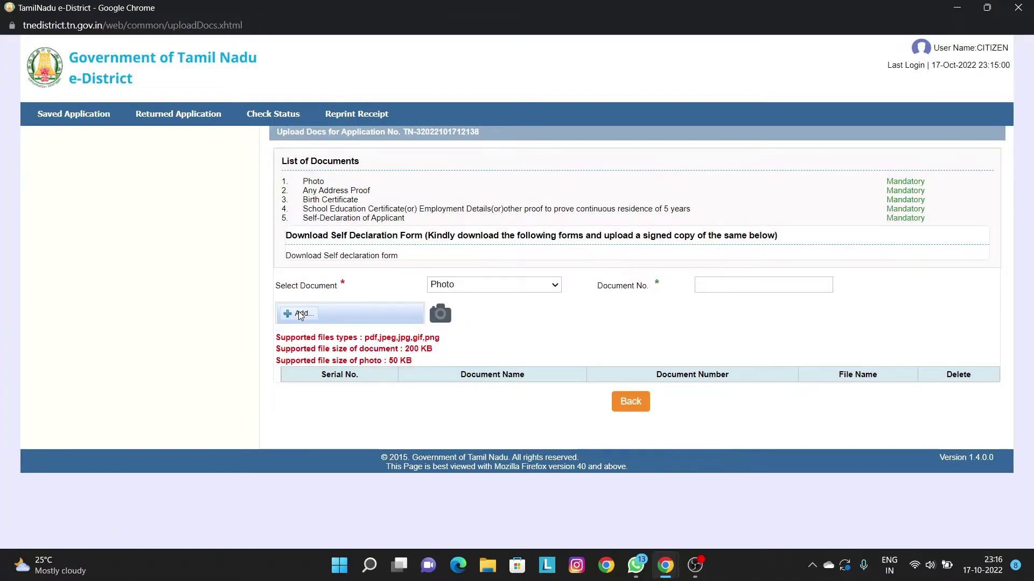
pyautogui.write('photo')
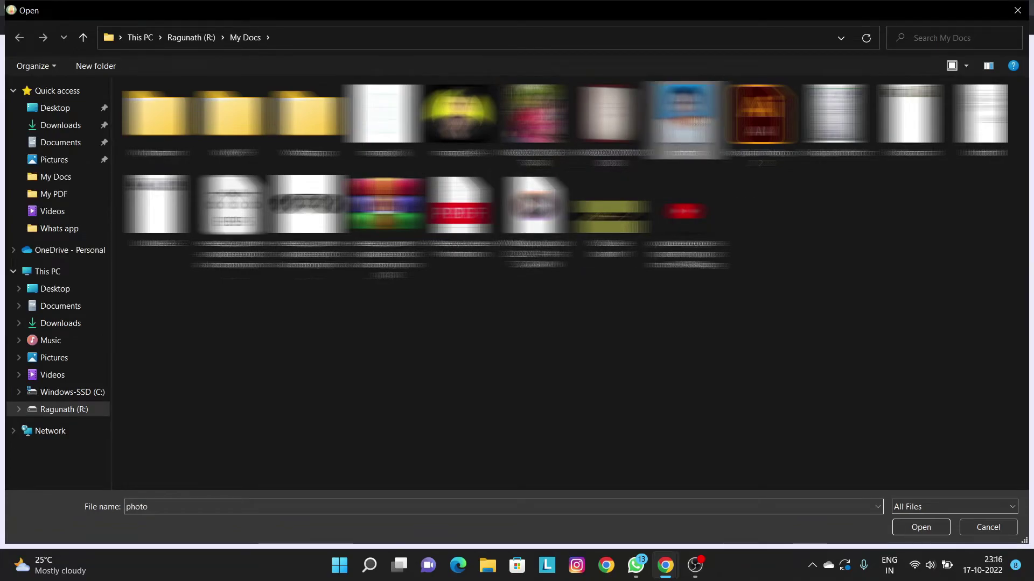
pyautogui.click(904, 527)
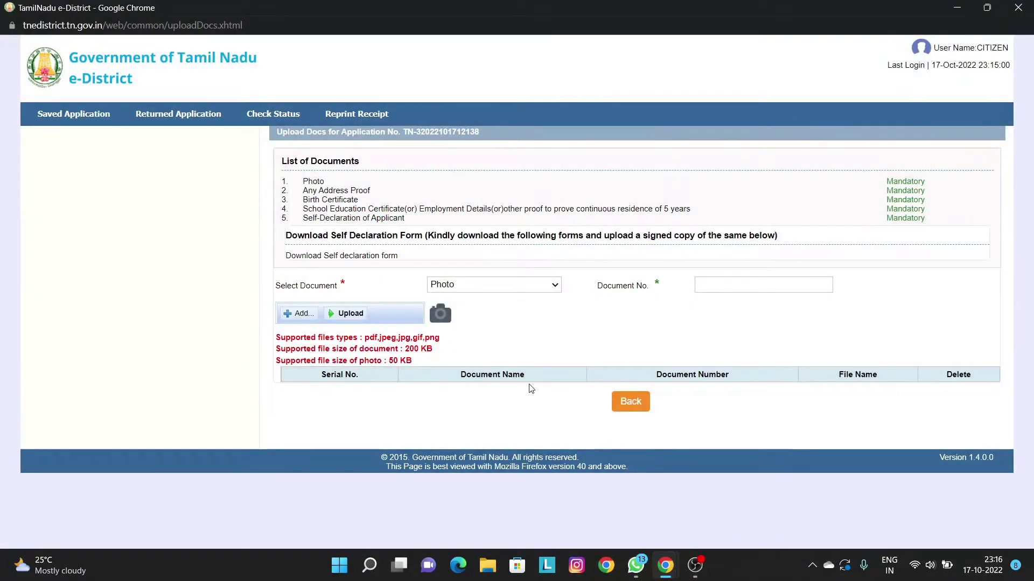
pyautogui.click(343, 318)
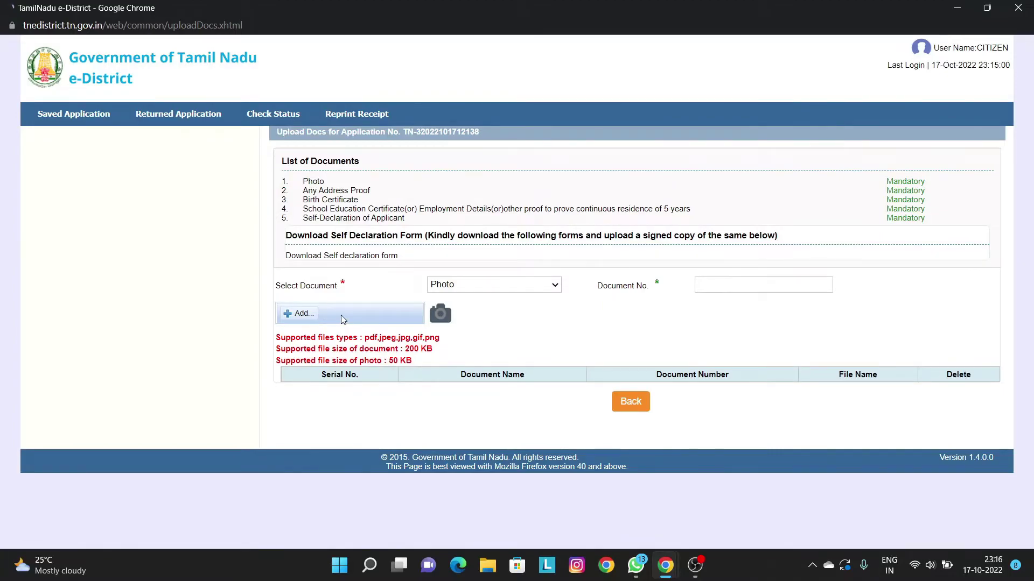
# - Set the document type to Any Address Proof and upload the address proof with its document number
pyautogui.click(491, 288)
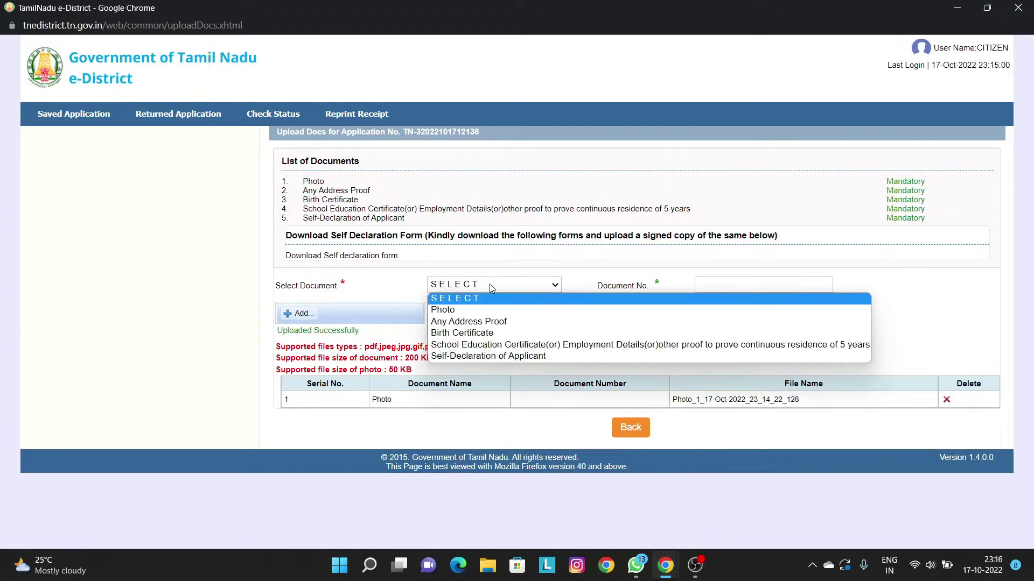
pyautogui.click(485, 322)
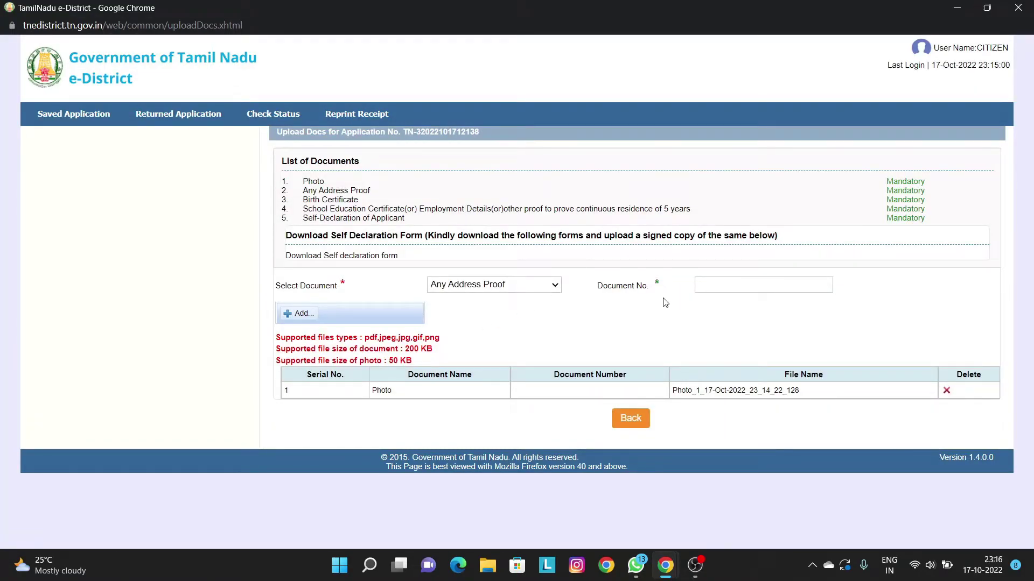
pyautogui.click(302, 315)
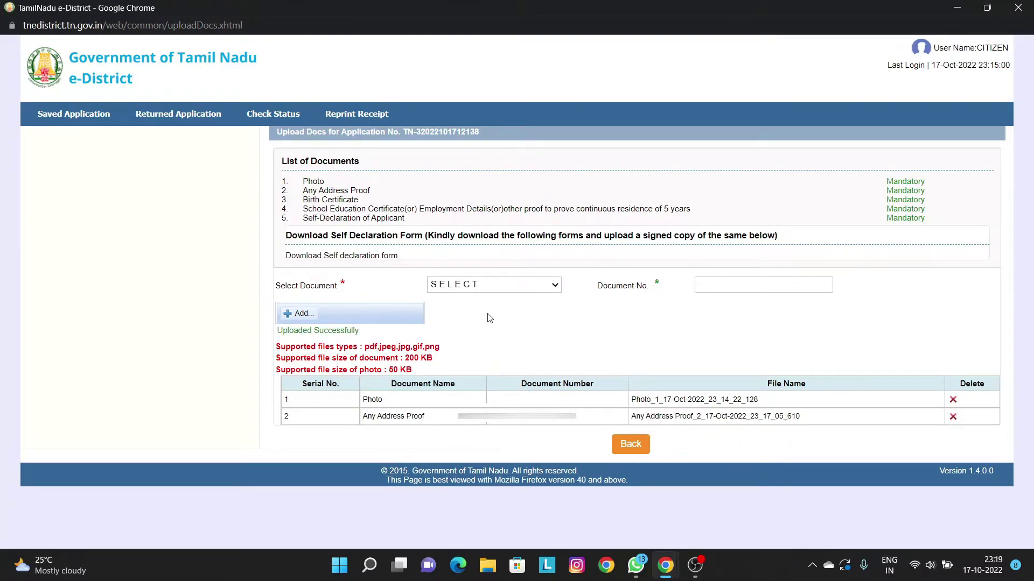
# - Set the document type to Birth Certificate, enter "Birth certificate" as the document number, and start adding its file
pyautogui.click(481, 287)
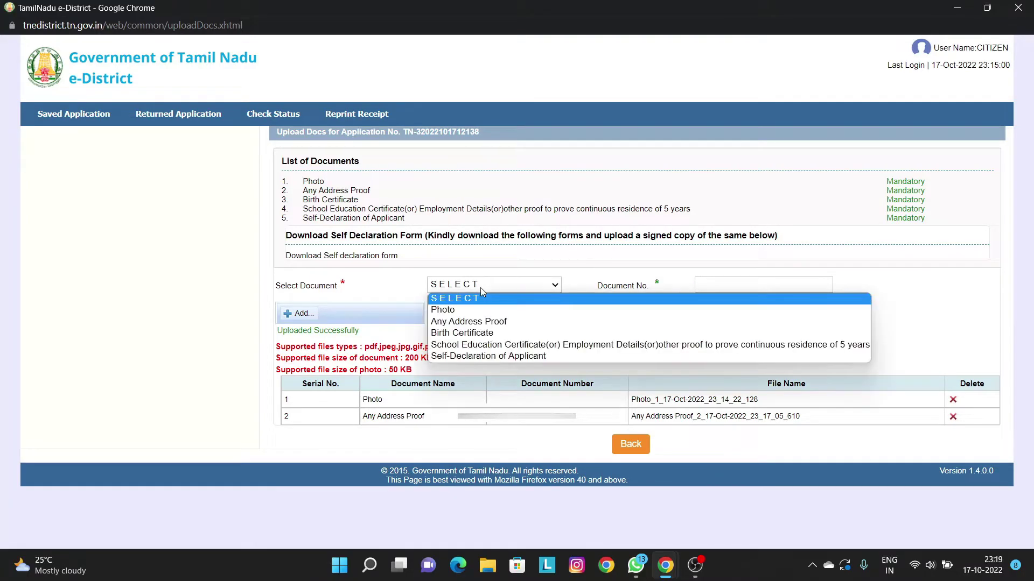
pyautogui.click(473, 338)
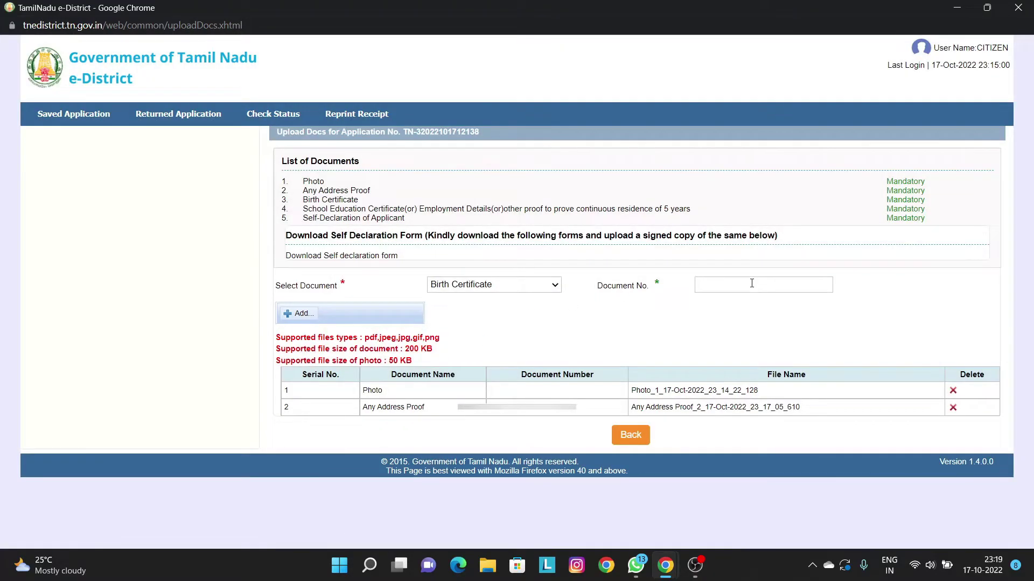
pyautogui.click(751, 284)
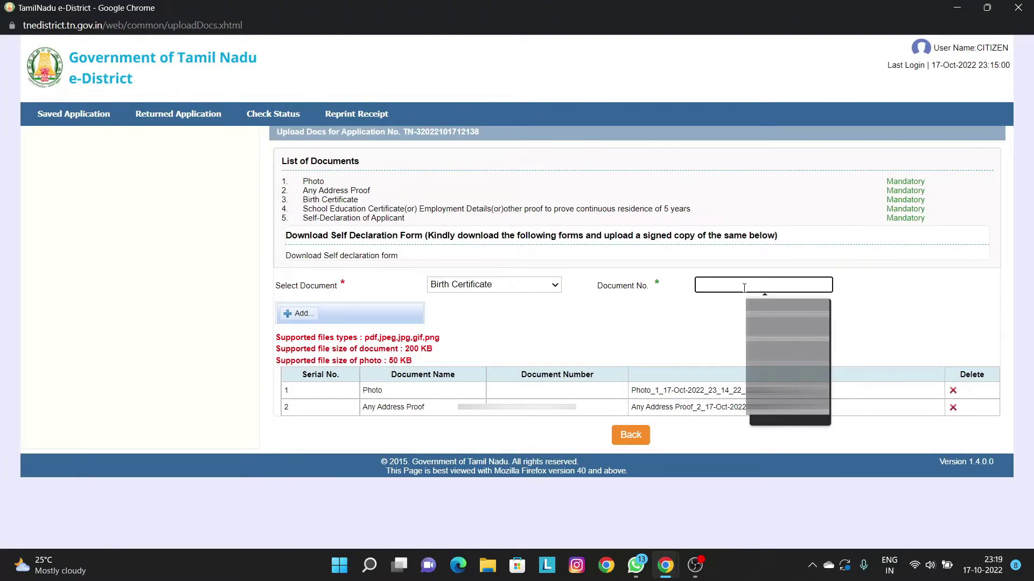
pyautogui.write('Birth')
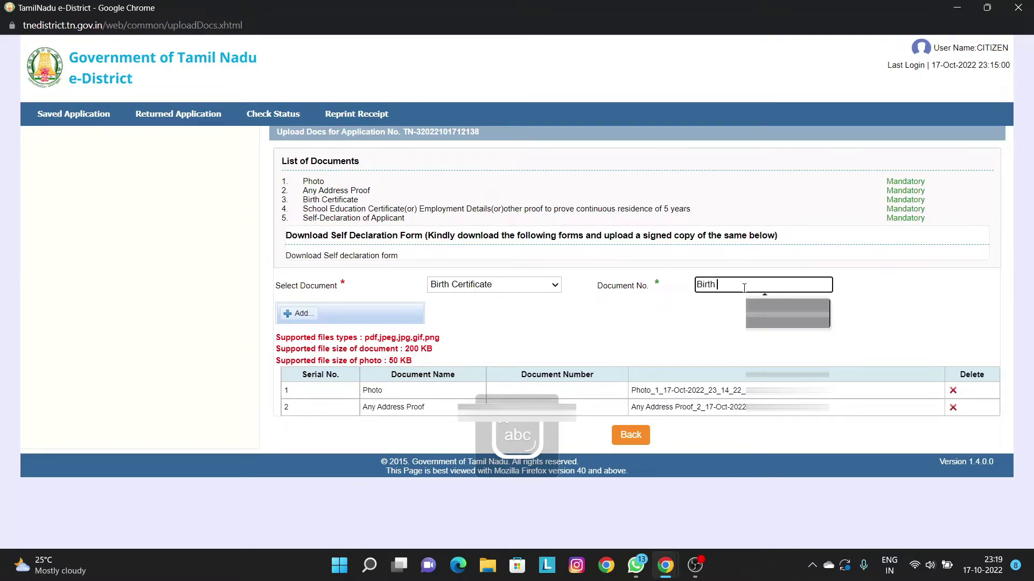
pyautogui.write(' certi')
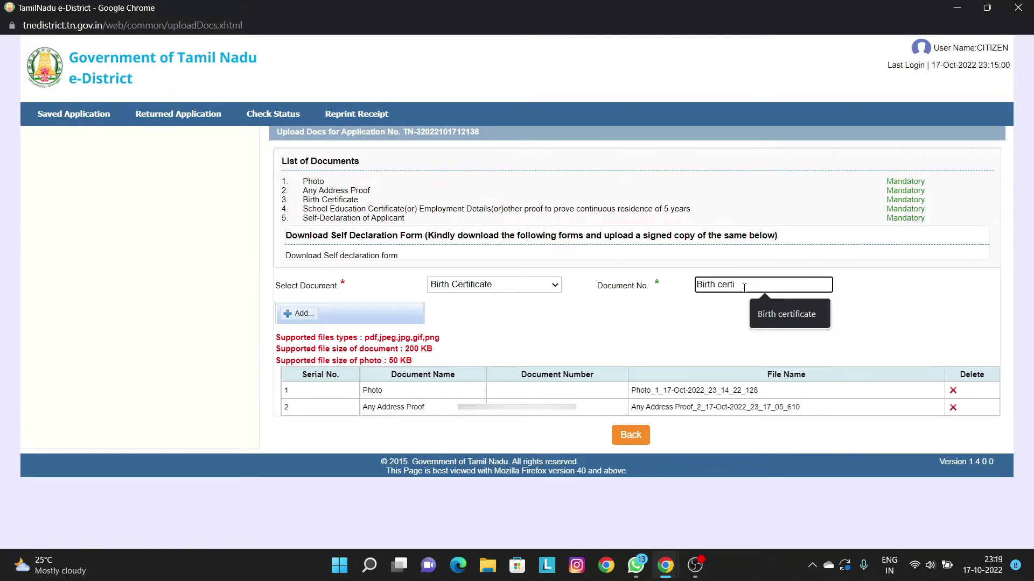
pyautogui.write('ficate')
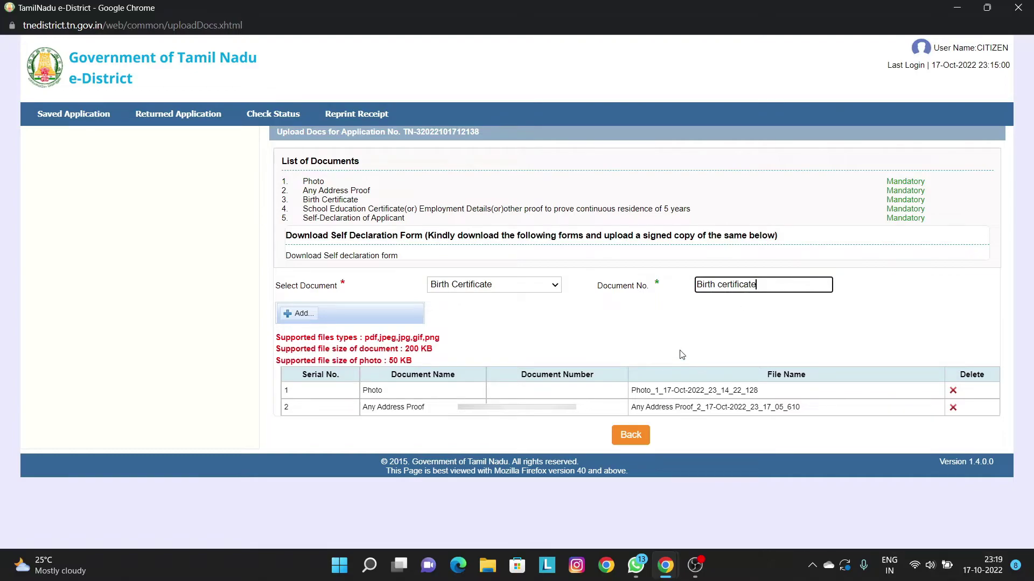
pyautogui.click(302, 313)
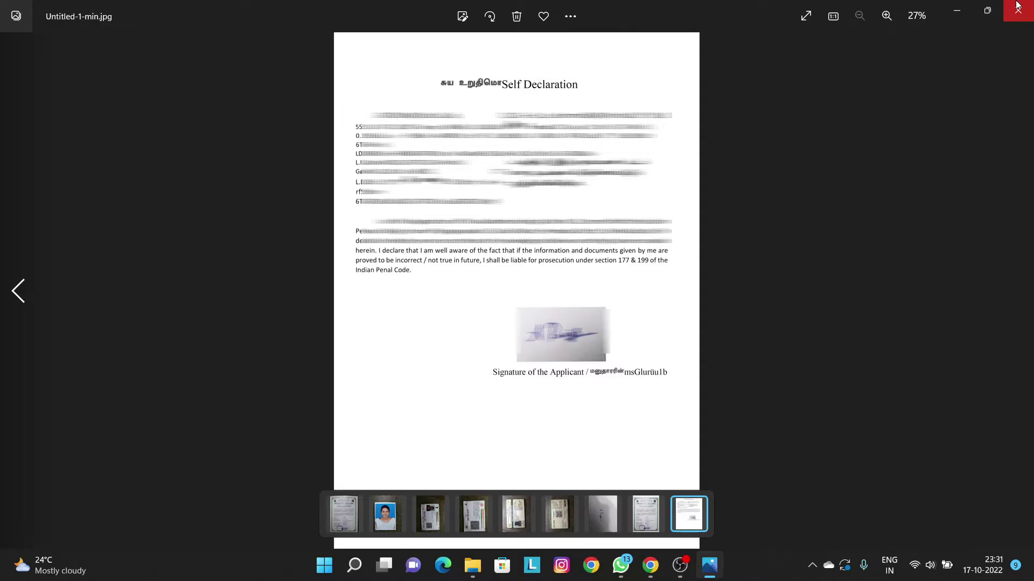
# - Close the self-declaration image and proceed to the payment gateway for the application, agreeing to the Terms and Conditions
pyautogui.click(1017, 7)
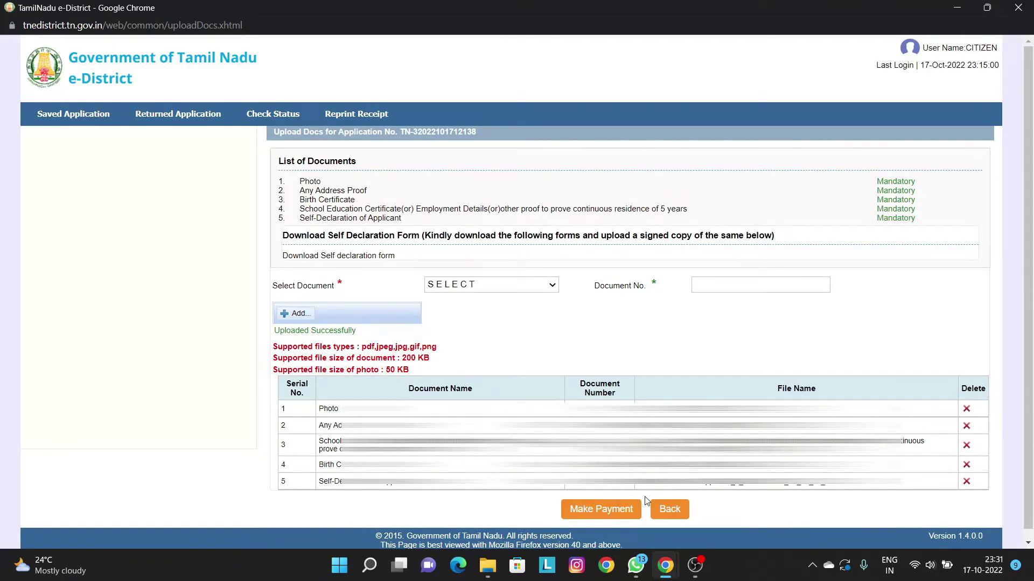
pyautogui.click(617, 510)
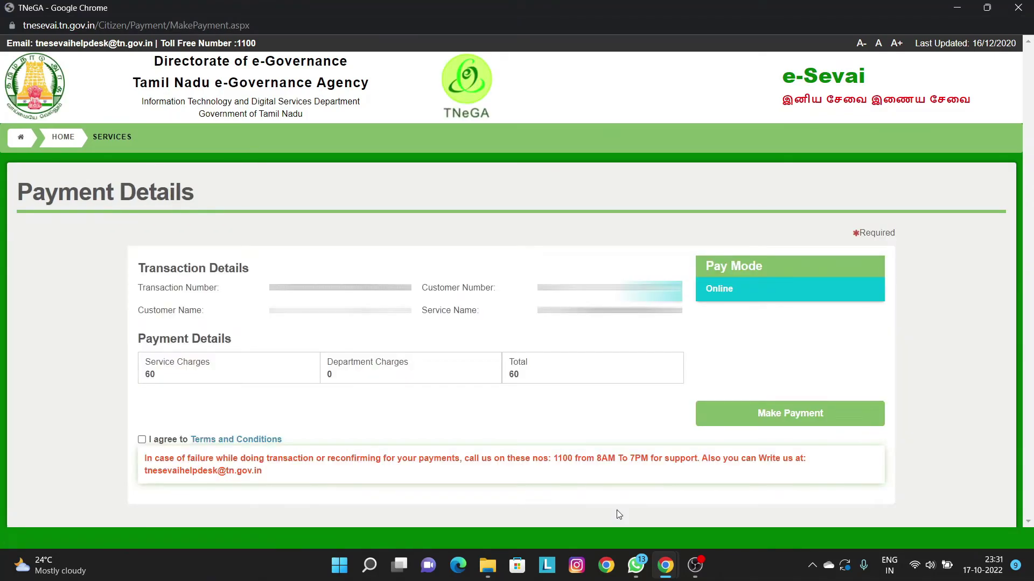
pyautogui.click(140, 440)
pyautogui.click(719, 415)
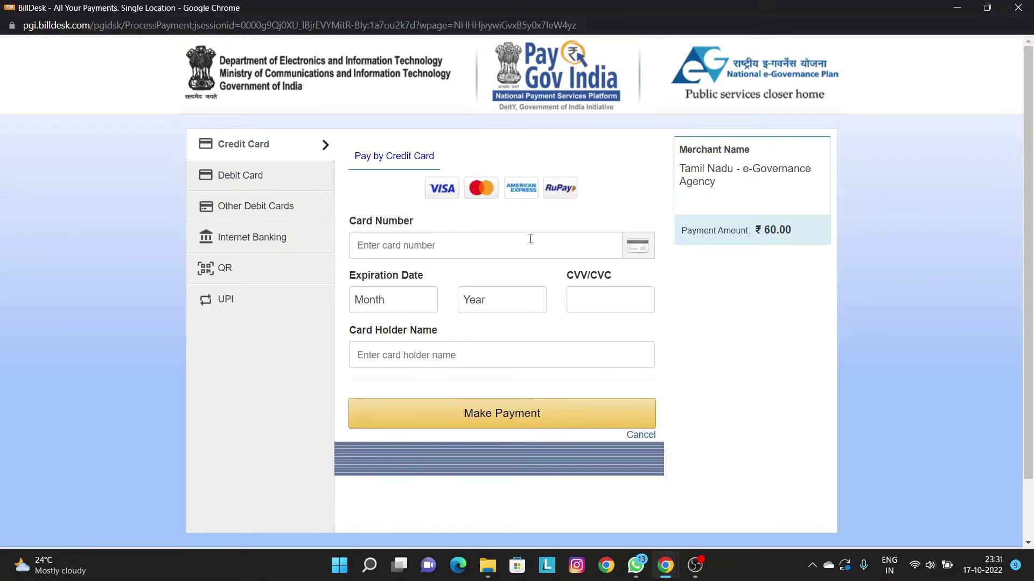
# - Pay the application fee through BHIM UPI, entering the payer's UPI ID
pyautogui.click(275, 307)
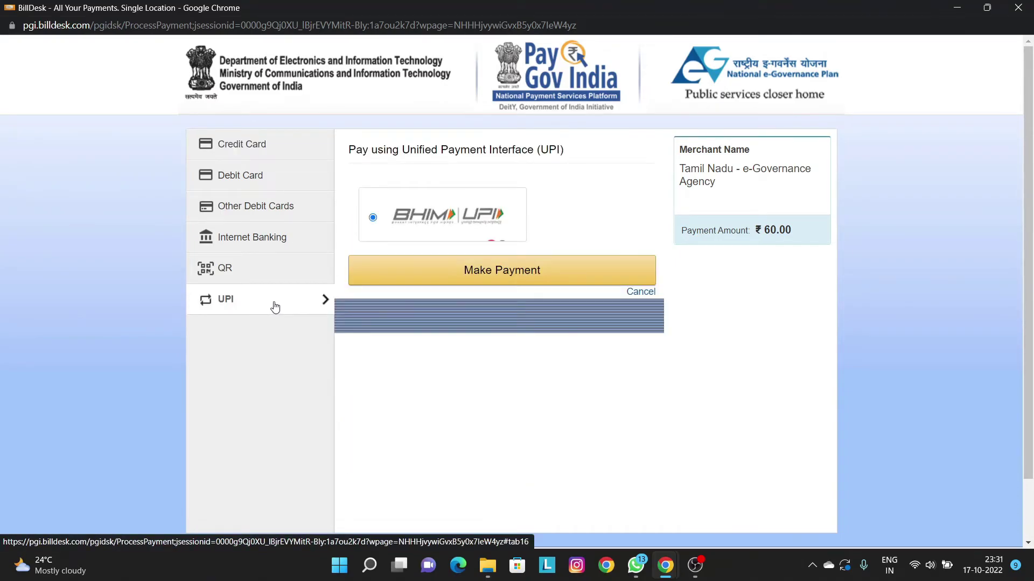
pyautogui.click(456, 275)
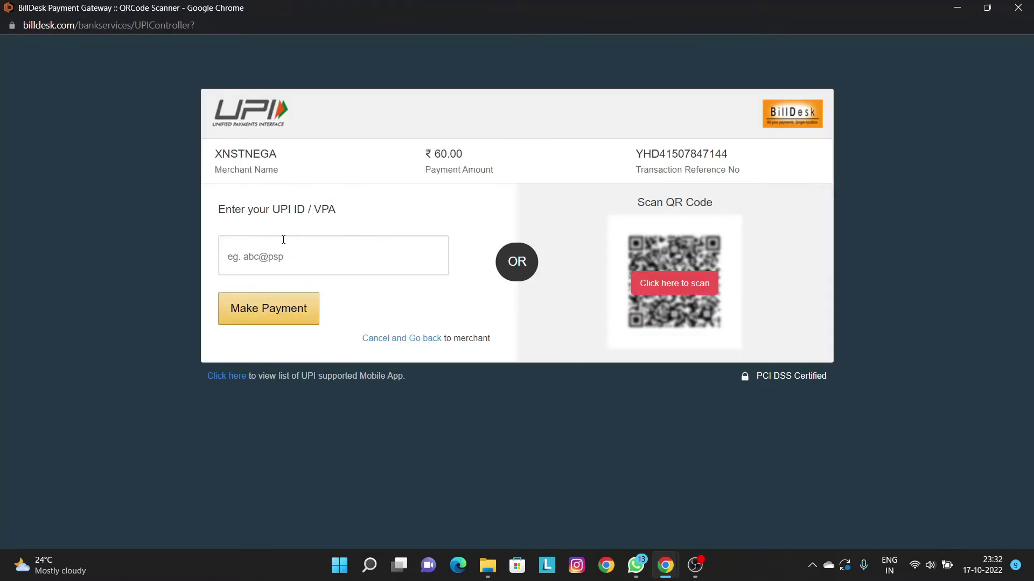
pyautogui.click(267, 263)
pyautogui.hotkey('ctrl', 'v')
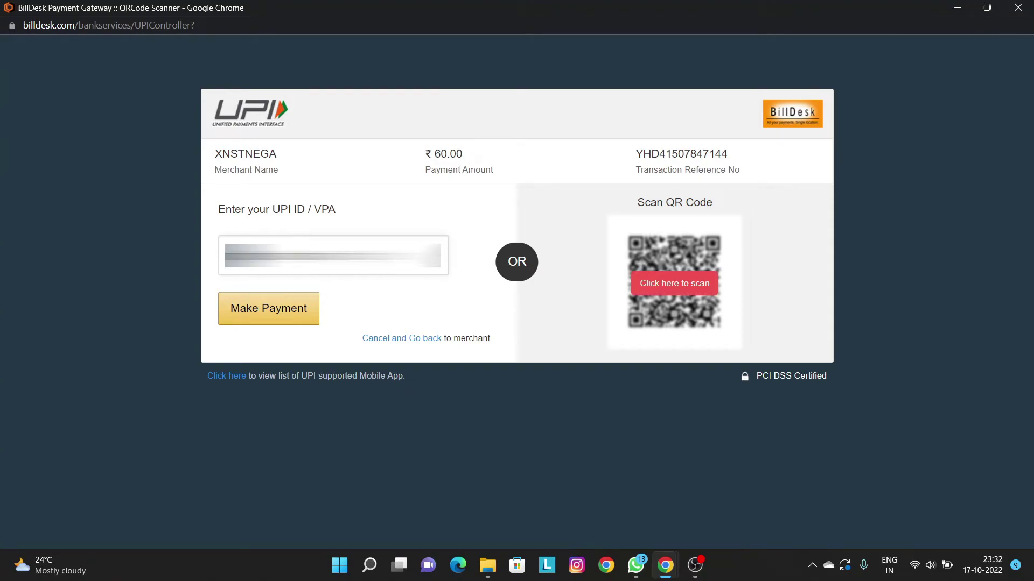
pyautogui.click(281, 304)
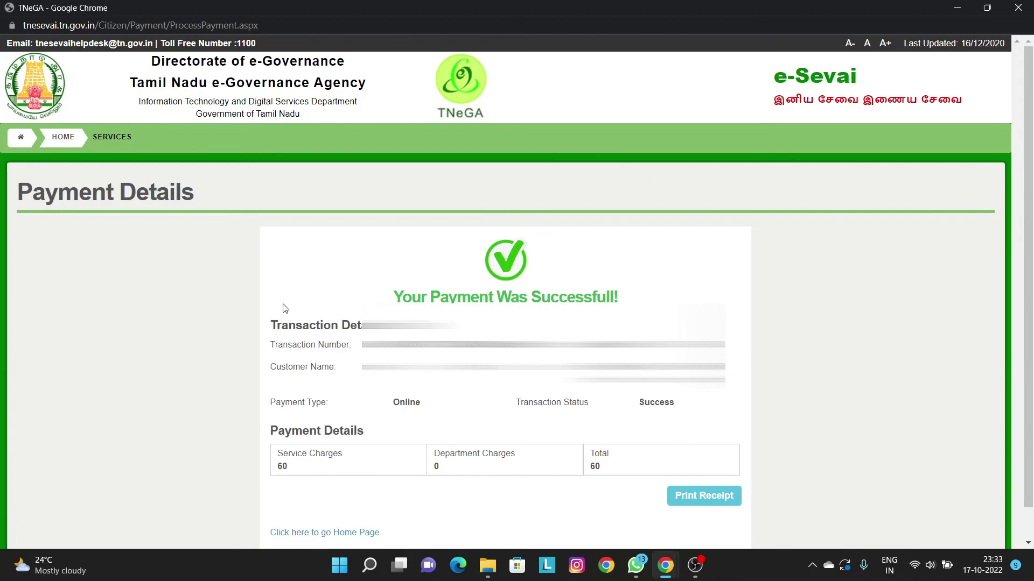
pyautogui.scroll(-1, 283, 305)
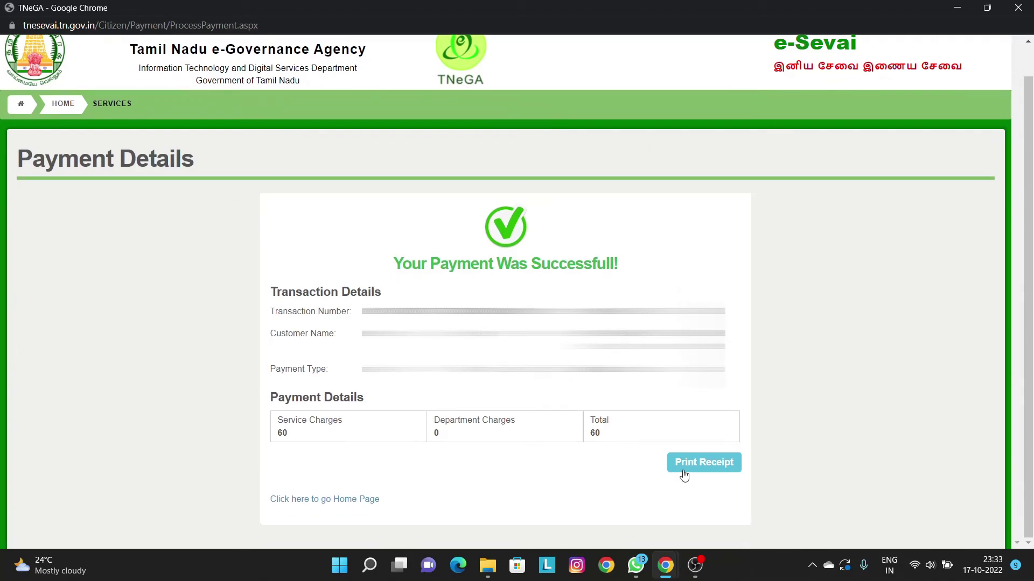